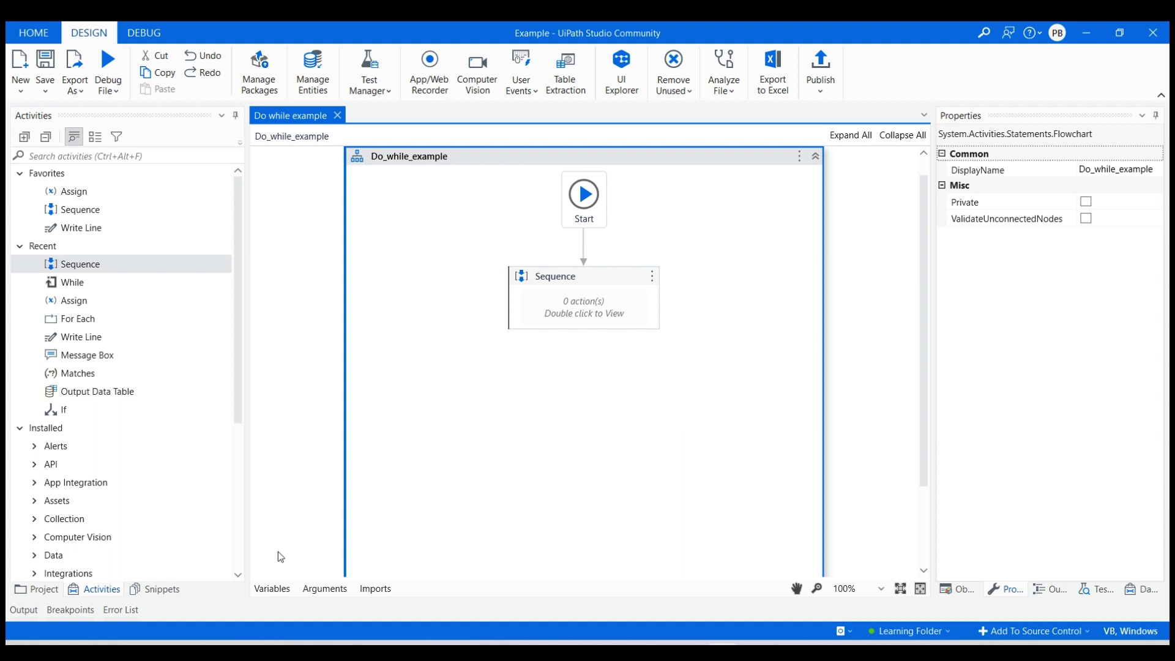
Create variable x of type Int32 with default value 5 in the Variables panel
{"action": "left_click", "coordinate": [271, 589]}
{"action": "left_click", "coordinate": [322, 431]}
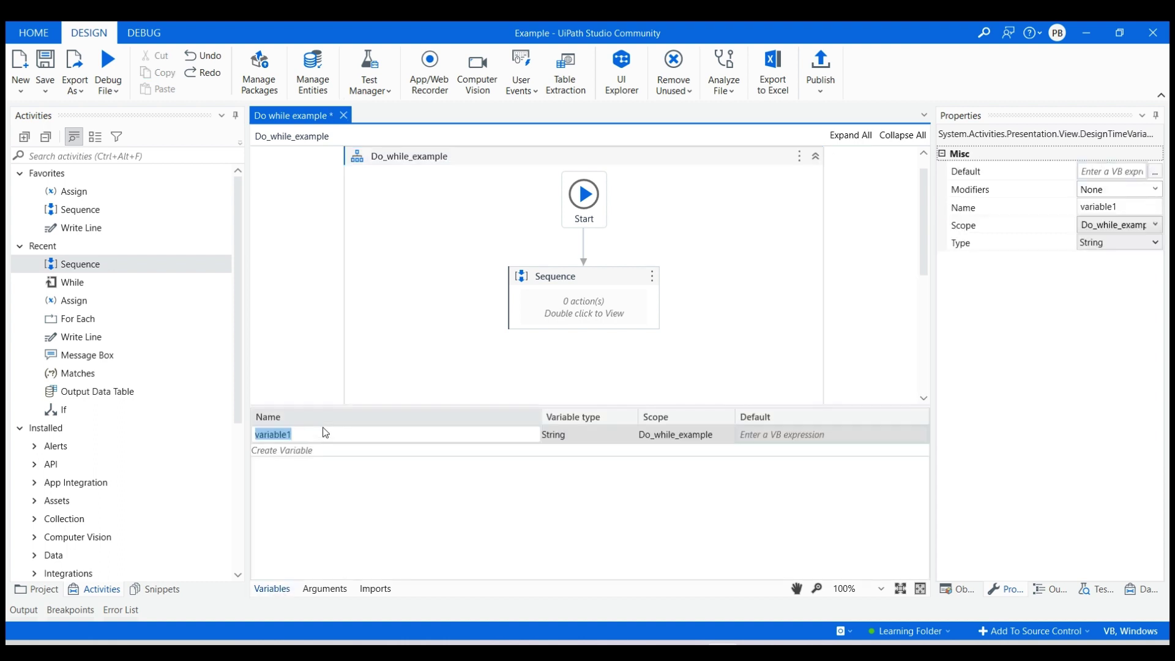
{"action": "type", "text": "x"}
{"action": "left_click", "coordinate": [630, 438]}
{"action": "left_click", "coordinate": [603, 467]}
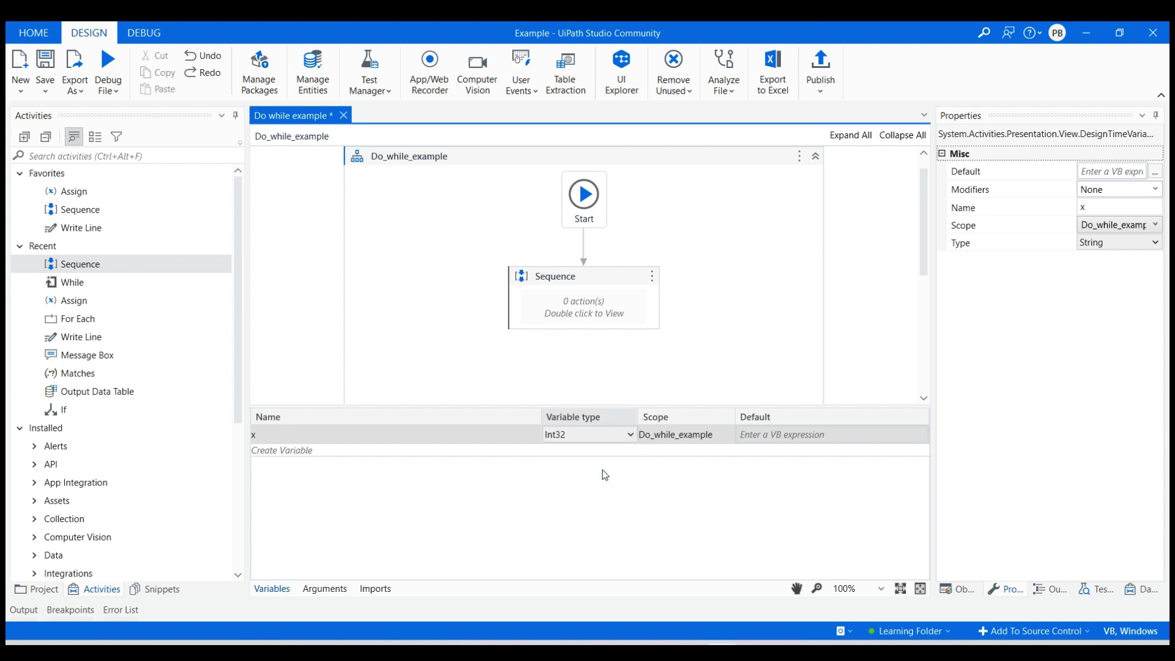
{"action": "left_click", "coordinate": [788, 434]}
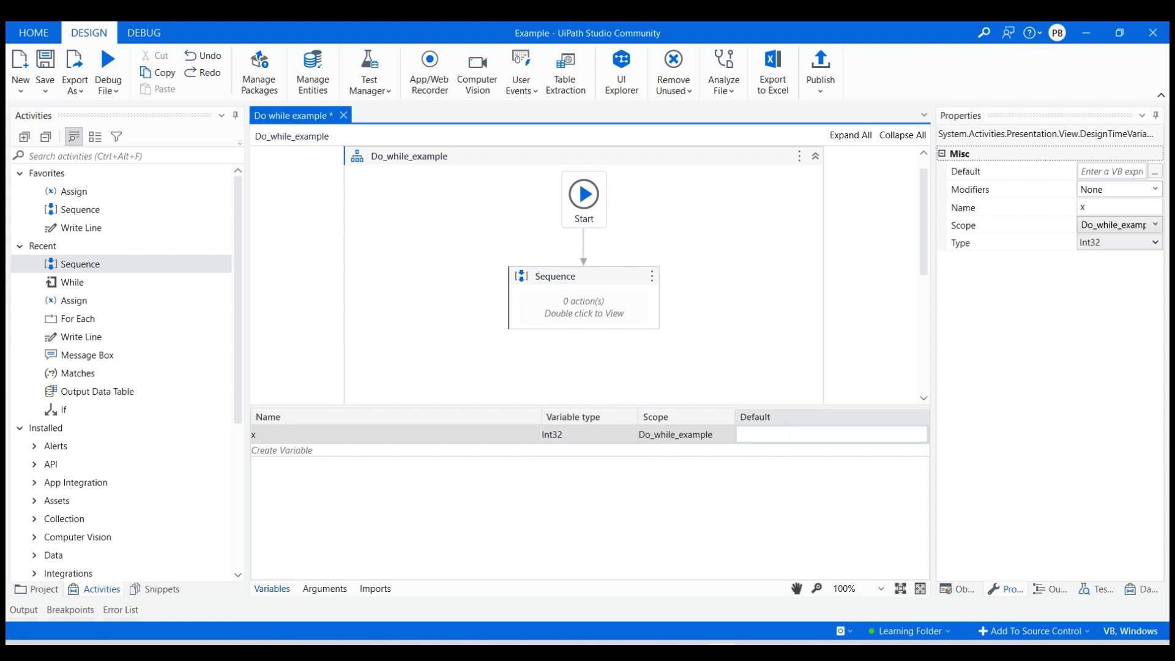
{"action": "type", "text": "5"}
{"action": "left_click", "coordinate": [602, 547]}
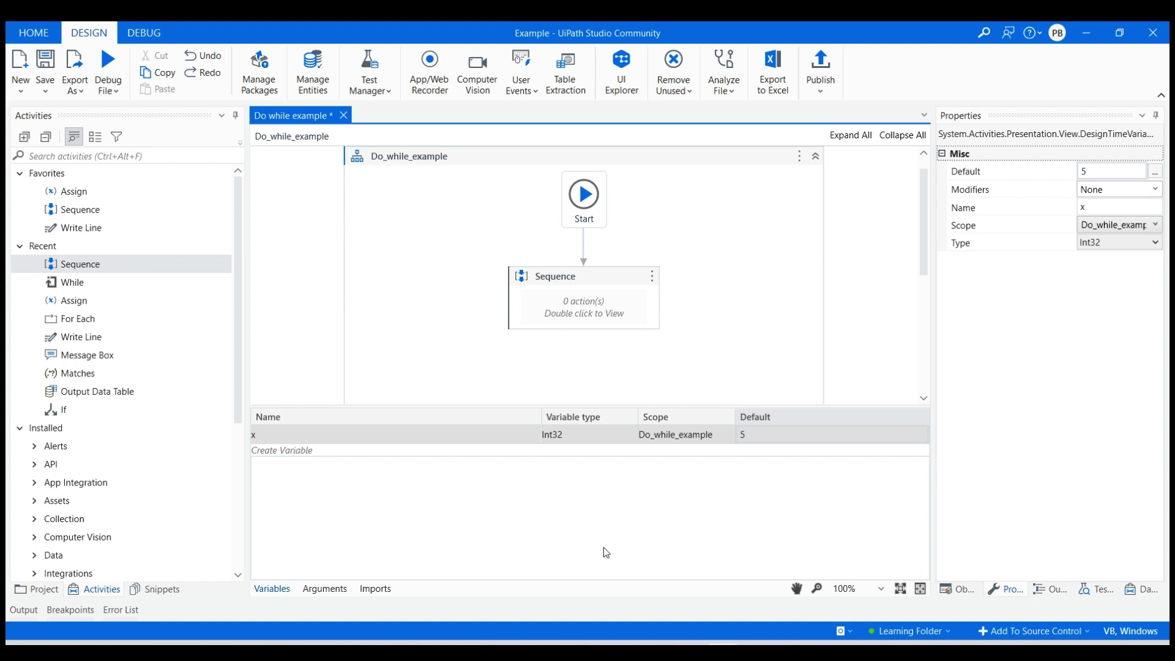
{"action": "left_click", "coordinate": [272, 589]}
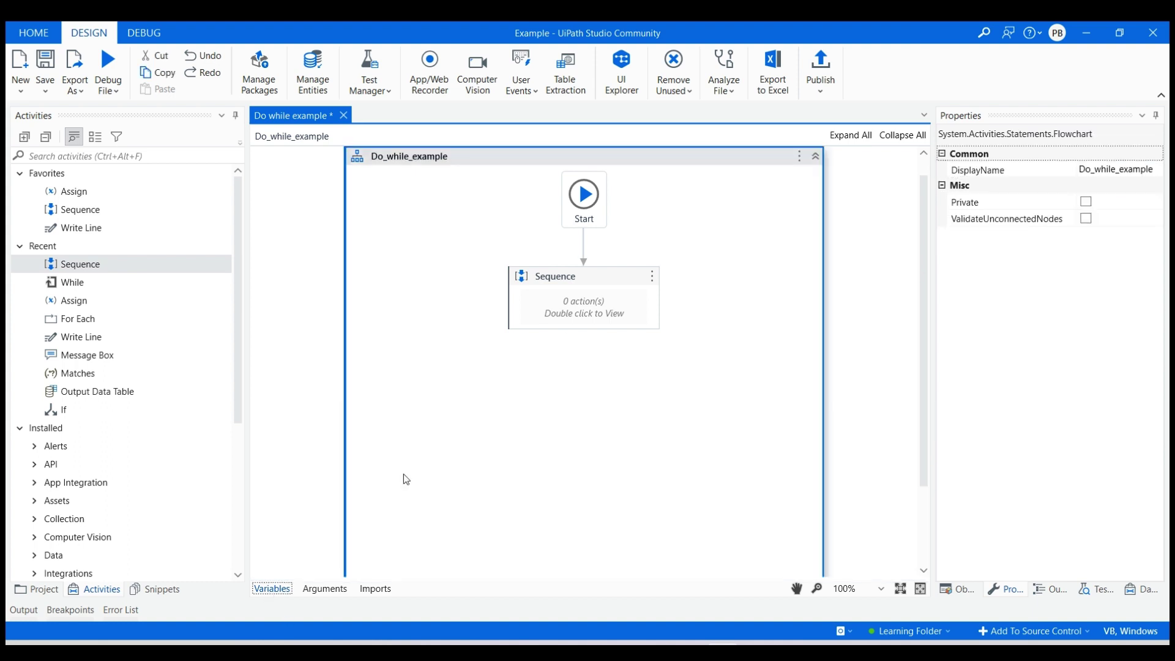
Find the 'do while' activity and place a Do While loop inside the Sequence
{"action": "mouse_move", "coordinate": [584, 303]}
{"action": "left_click", "coordinate": [595, 318]}
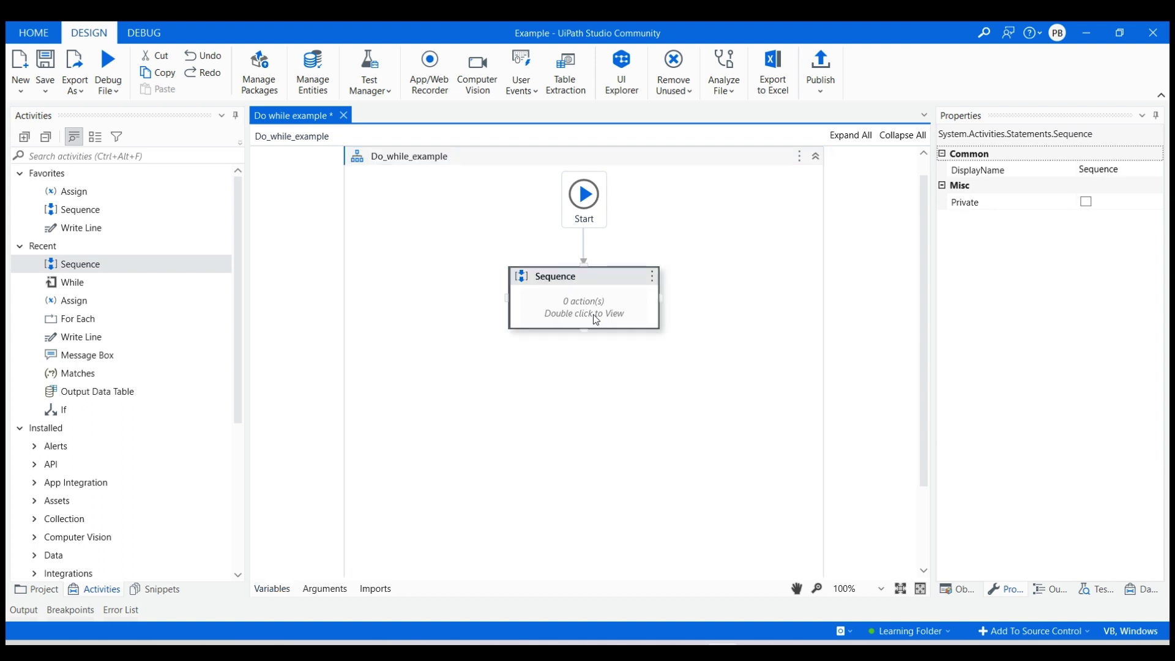
{"action": "double_click", "coordinate": [594, 318]}
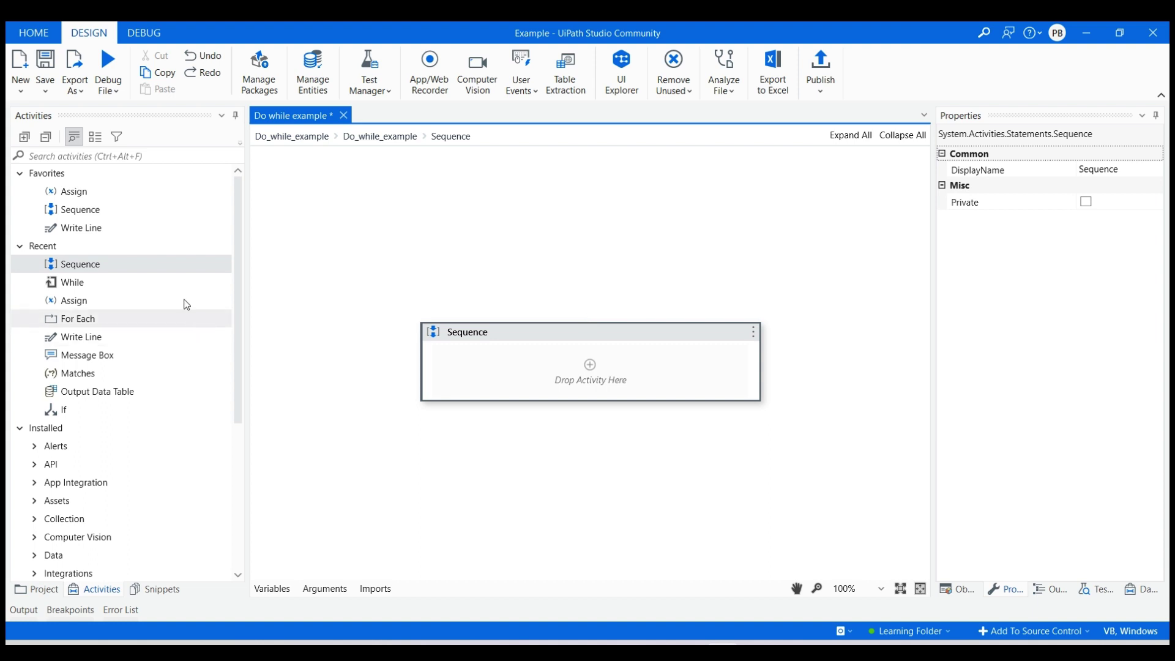
{"action": "left_click", "coordinate": [110, 156]}
{"action": "type", "text": "d"}
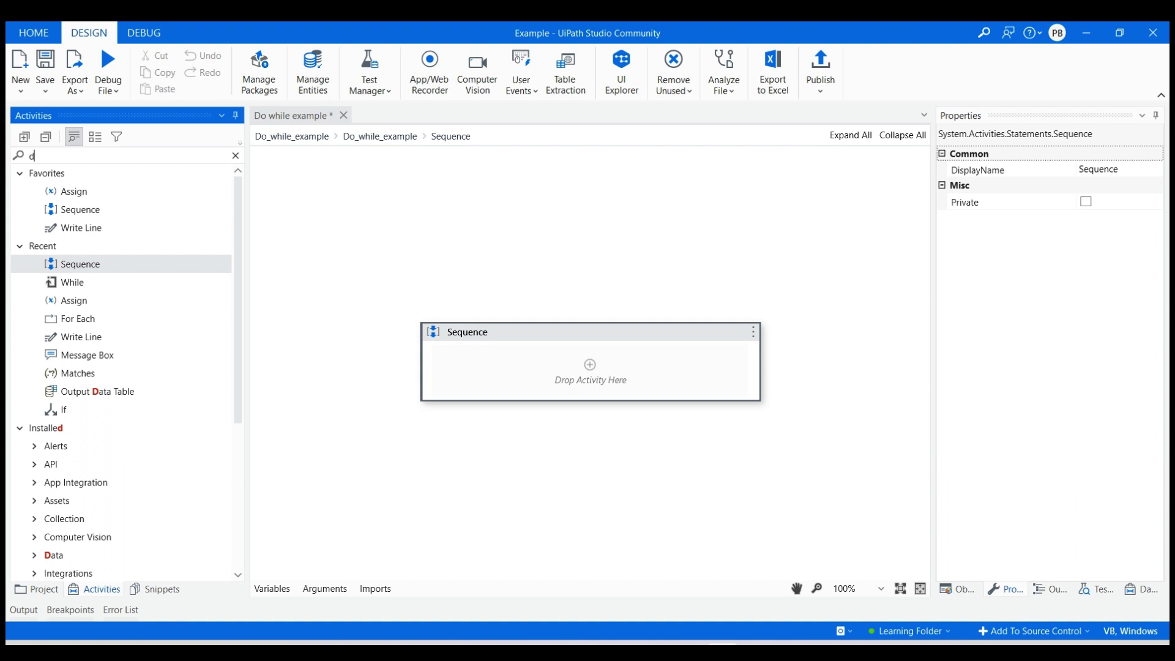
{"action": "type", "text": "o"}
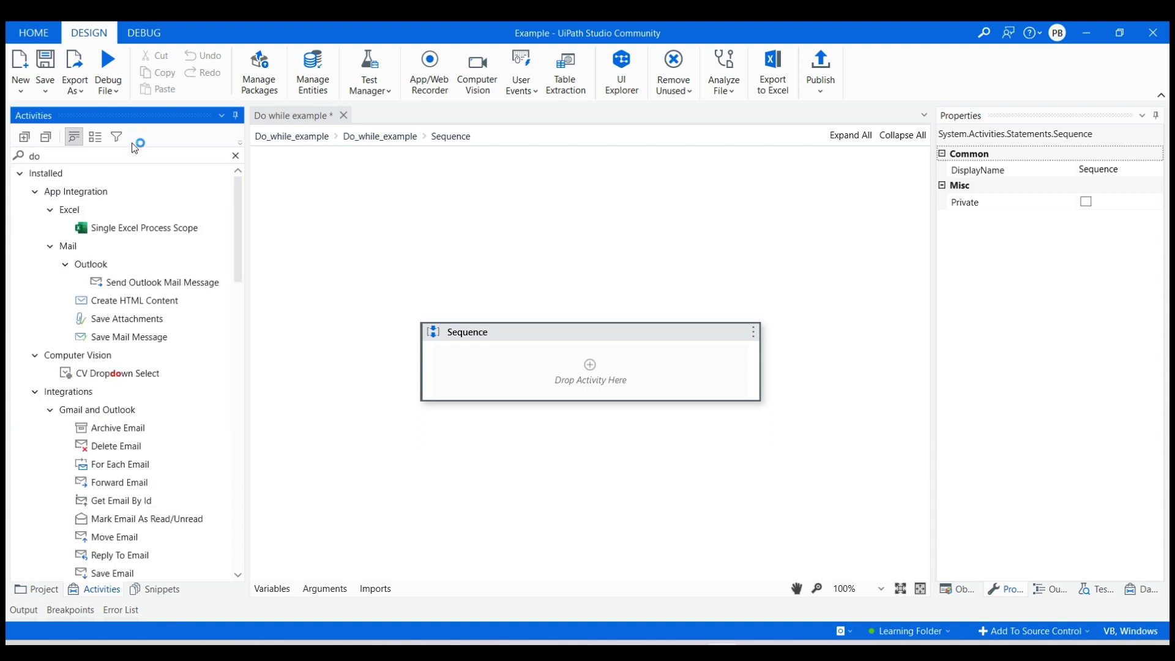
{"action": "type", "text": " whi"}
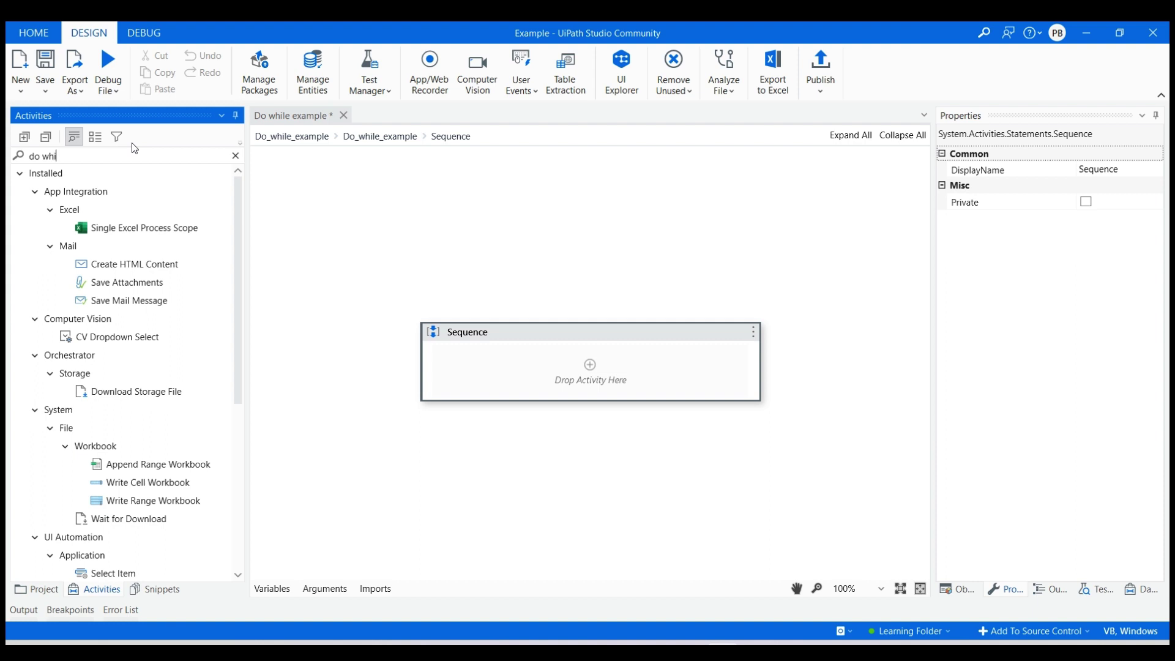
{"action": "type", "text": "le"}
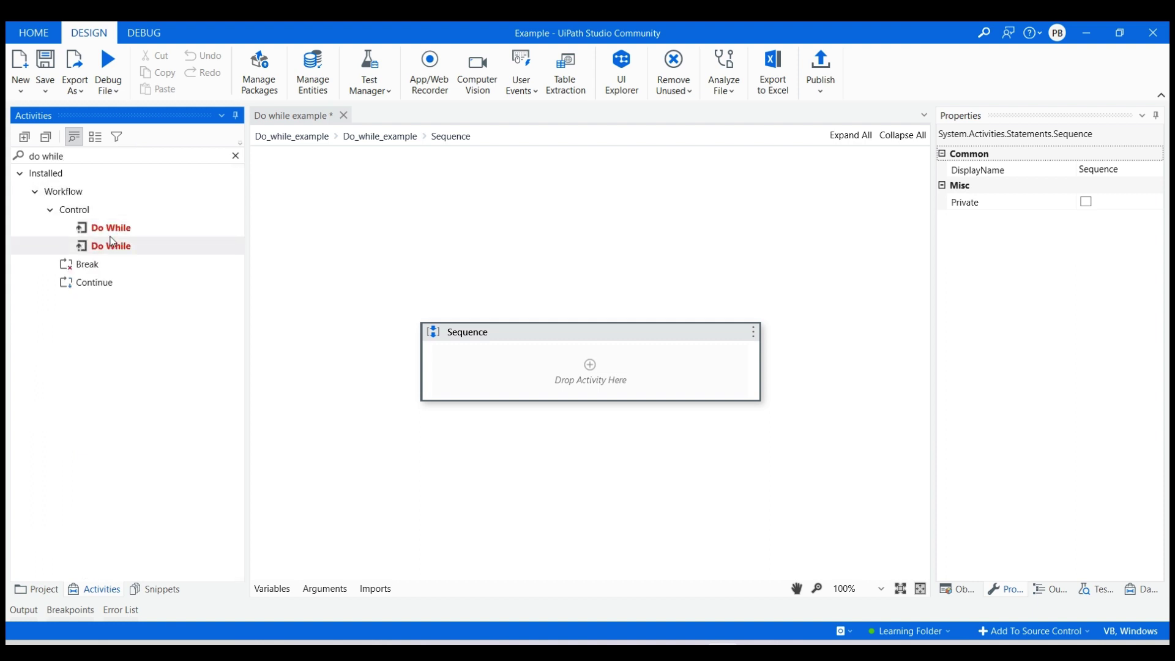
{"action": "left_click_drag", "start_coordinate": [110, 231], "coordinate": [558, 377]}
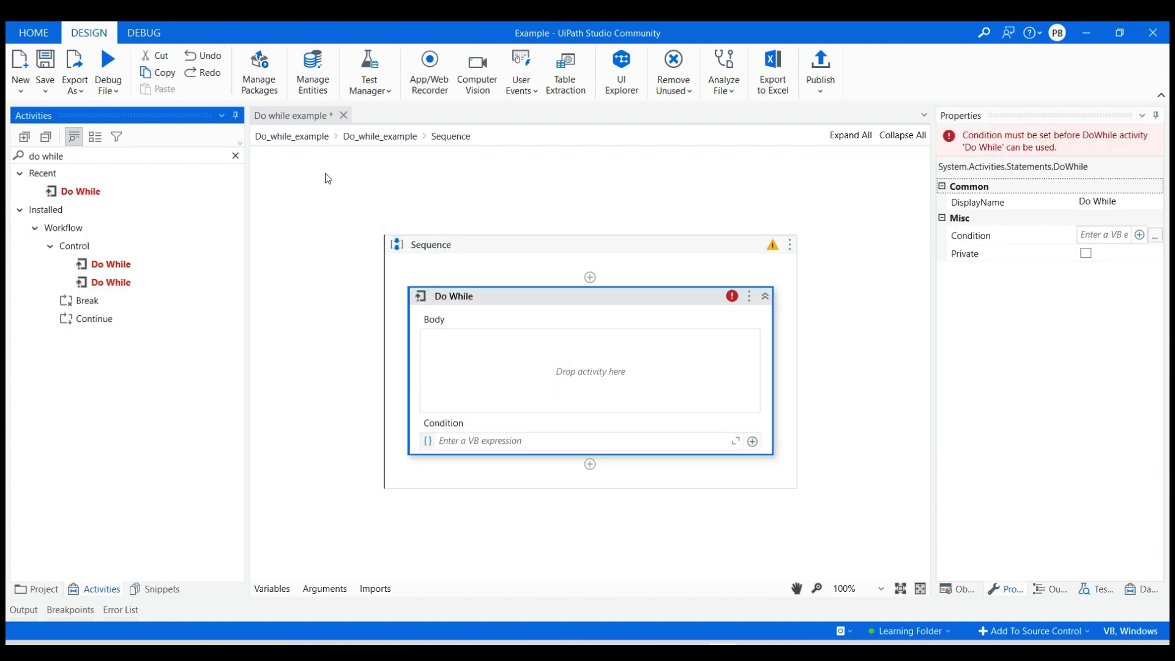
Add an Assign to the Do While body that saves x+5 into x
{"action": "left_click", "coordinate": [235, 155]}
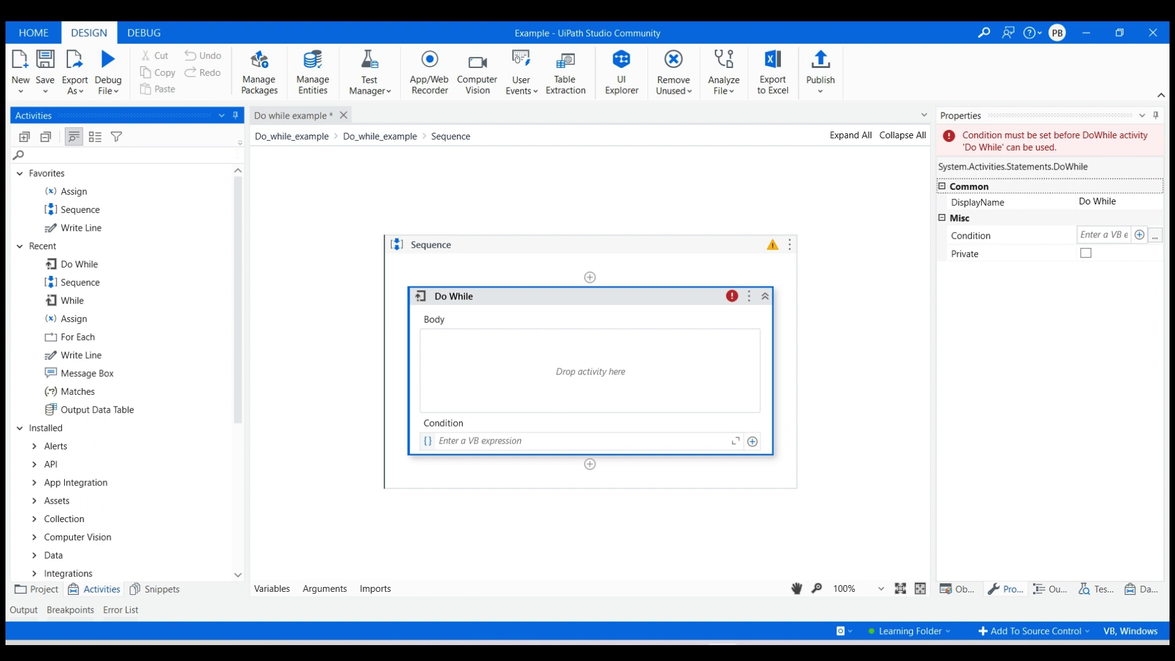
{"action": "left_click", "coordinate": [69, 323]}
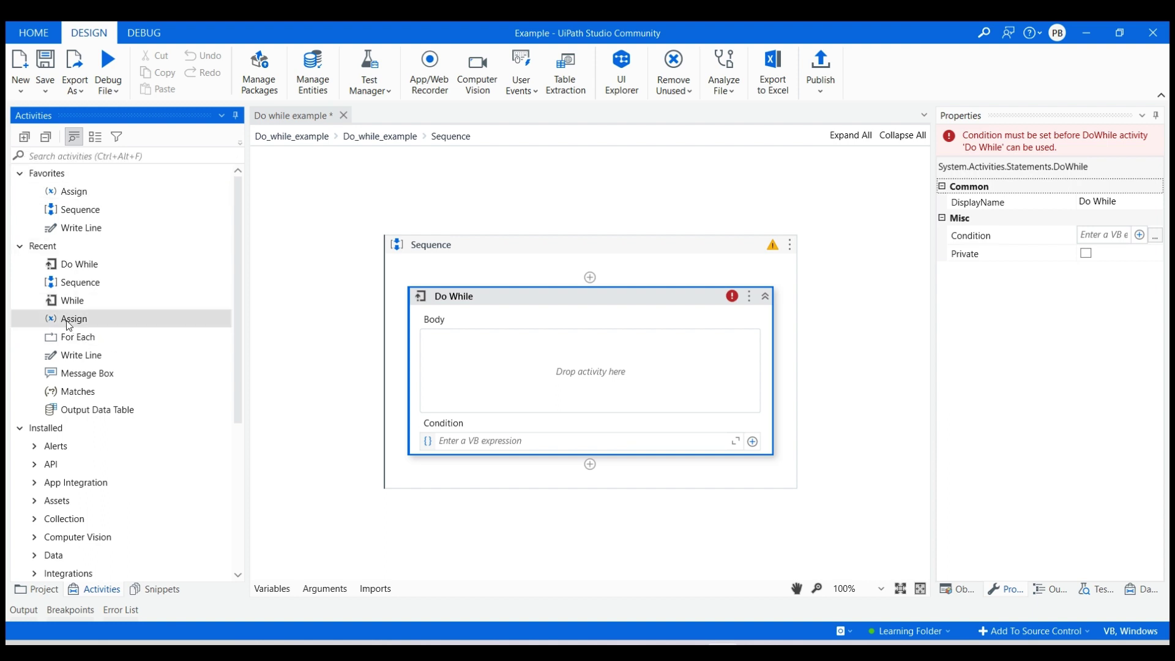
{"action": "left_click_drag", "start_coordinate": [70, 326], "coordinate": [529, 364]}
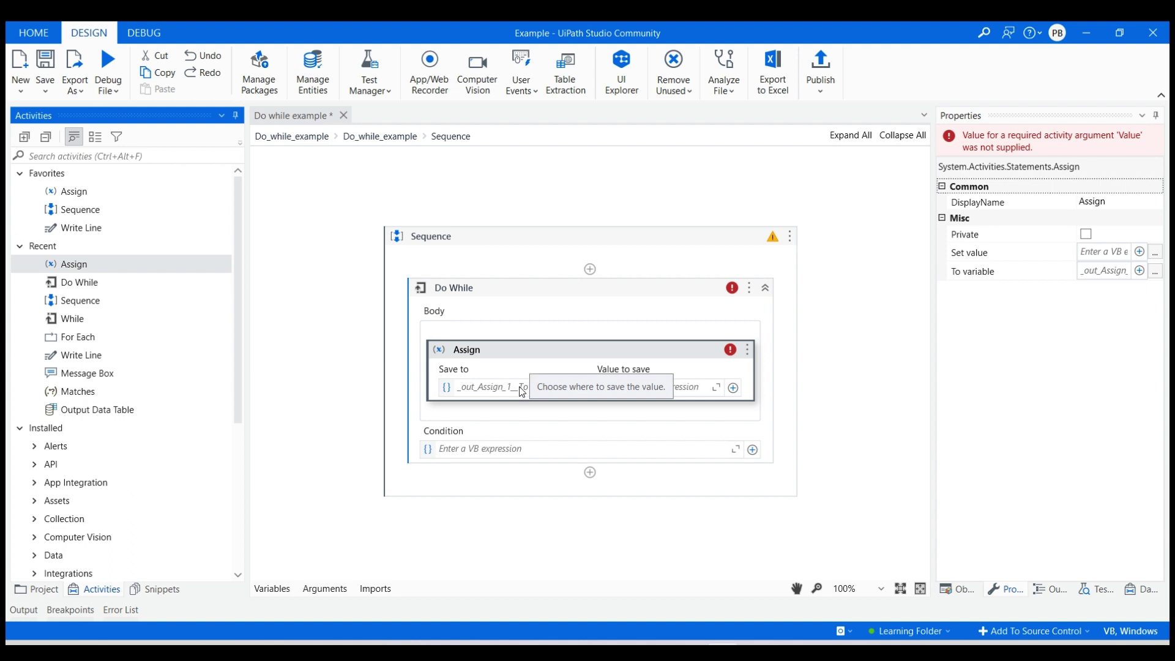
{"action": "left_click", "coordinate": [514, 386]}
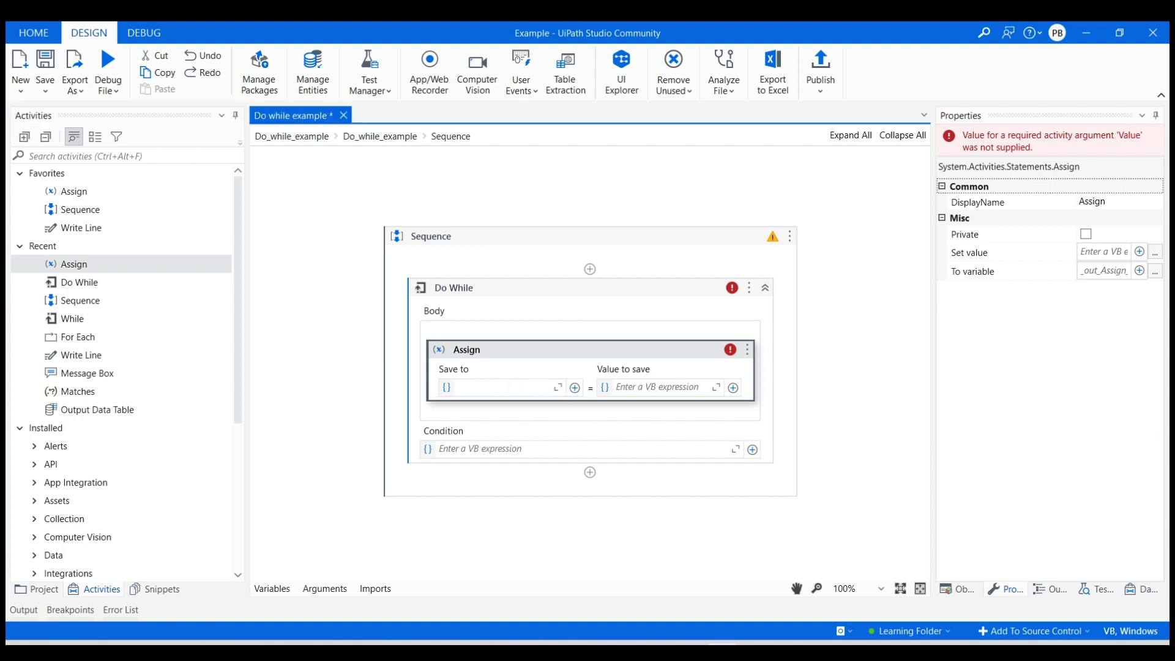
{"action": "type", "text": "x"}
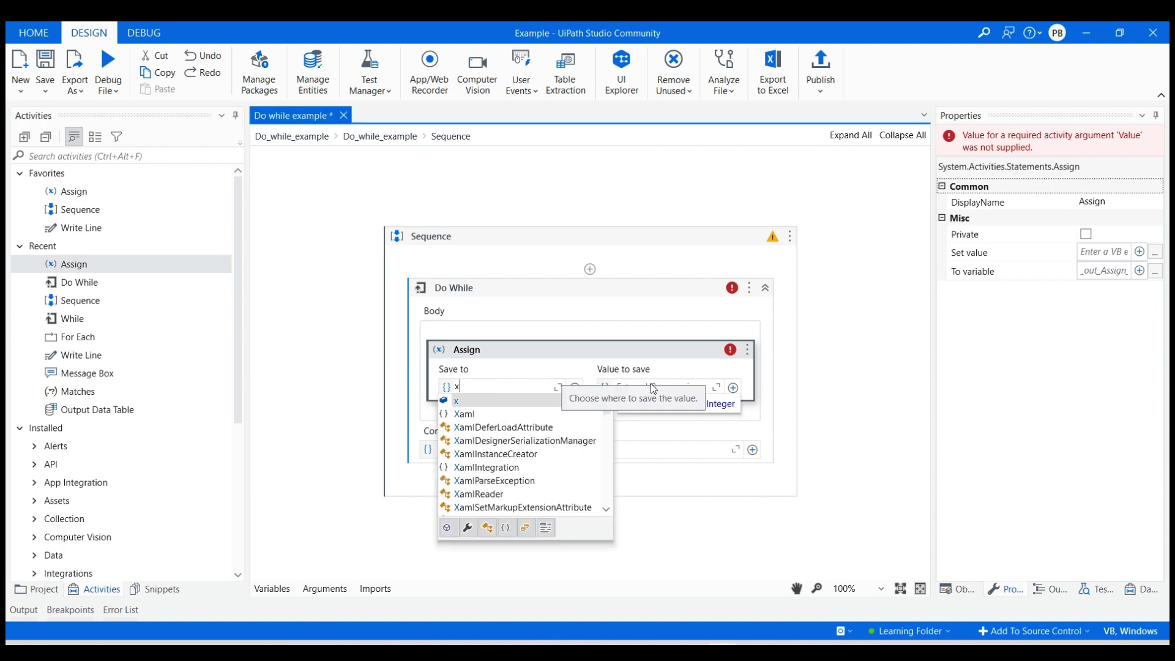
{"action": "left_click", "coordinate": [652, 394]}
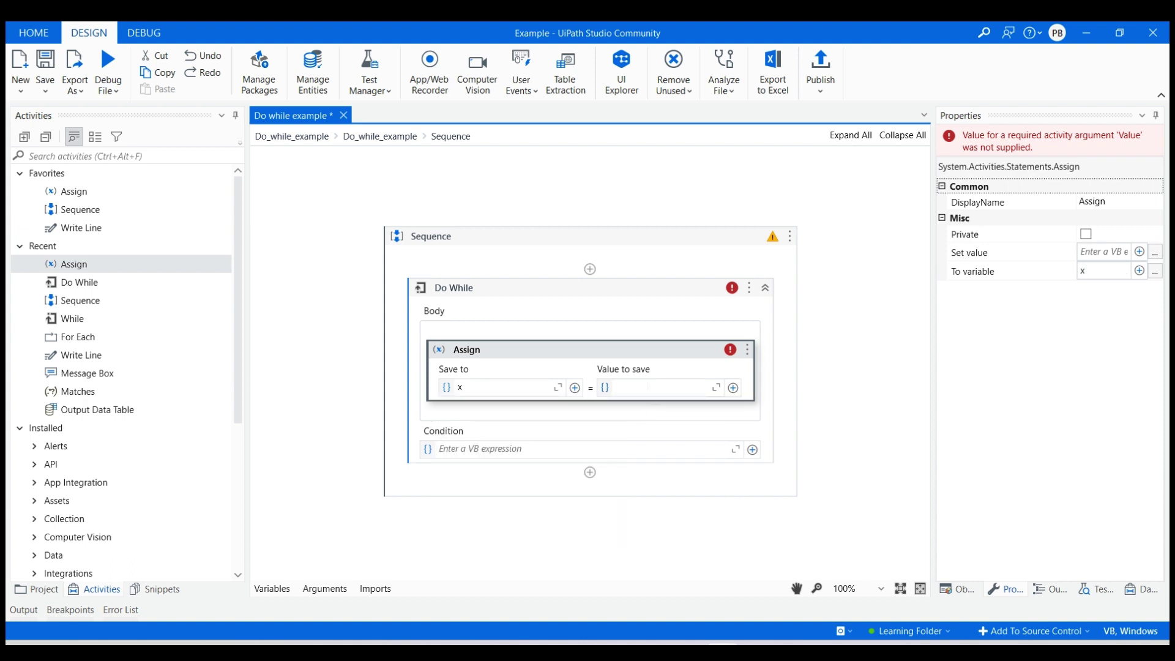
{"action": "type", "text": "x+5"}
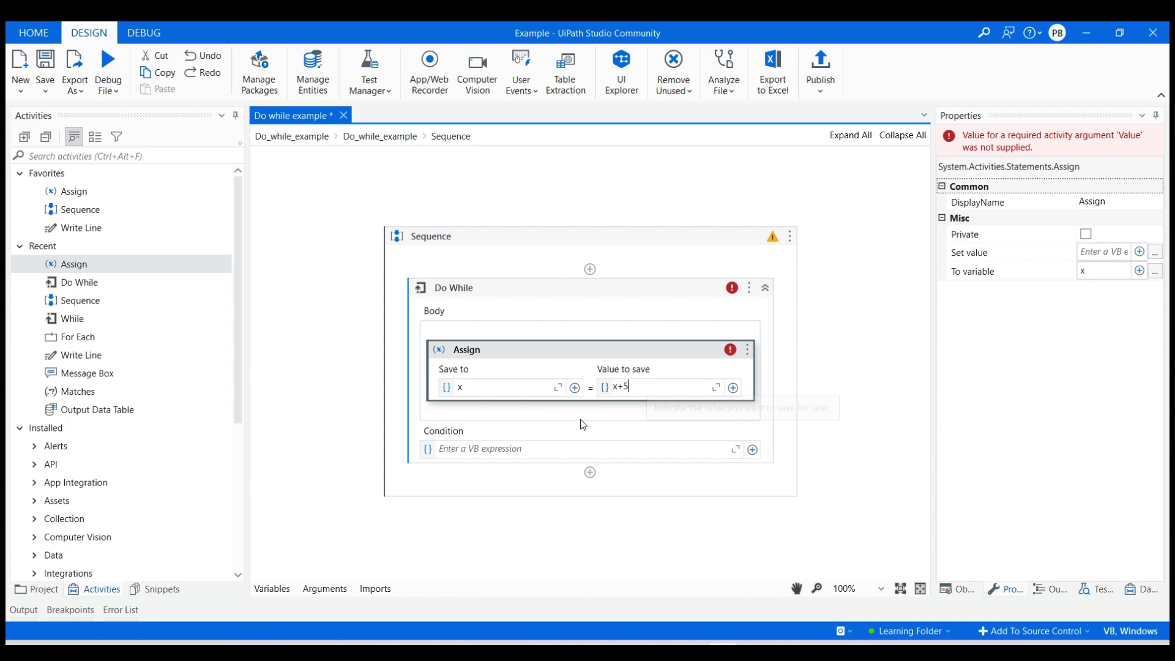
{"action": "mouse_move", "coordinate": [93, 355]}
{"action": "left_mouse_down"}
{"action": "mouse_move", "coordinate": [494, 456]}
{"action": "mouse_move", "coordinate": [160, 383]}
{"action": "left_mouse_up"}
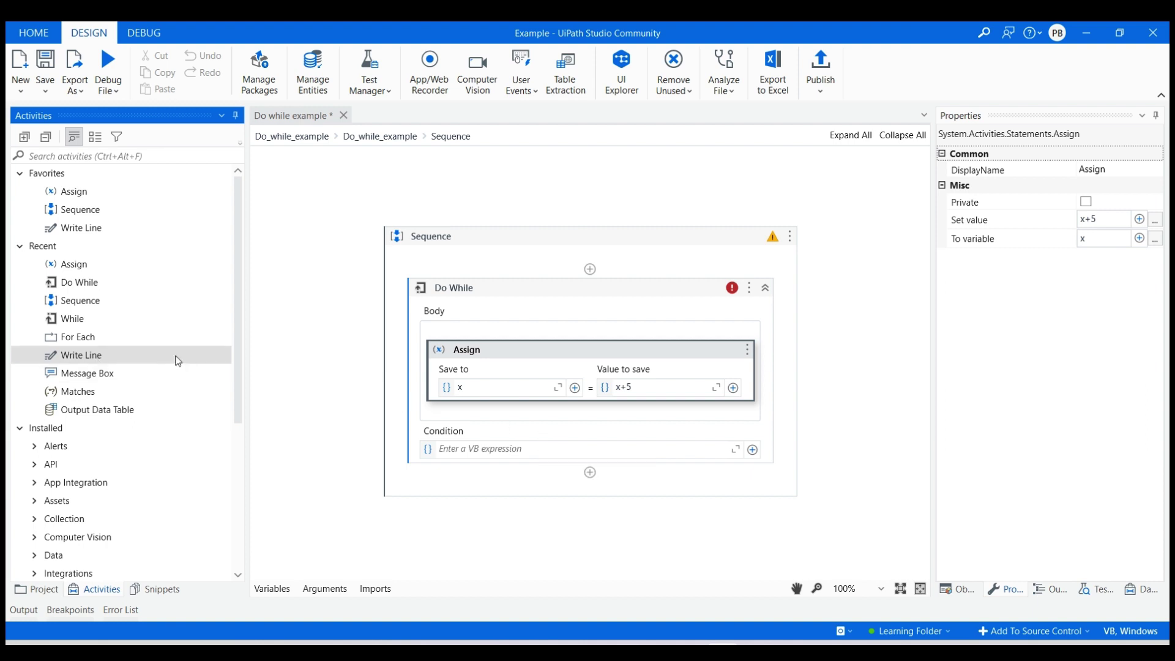
Add a Write Line below the Assign with Text set to x.ToString
{"action": "left_click_drag", "start_coordinate": [176, 356], "coordinate": [586, 414]}
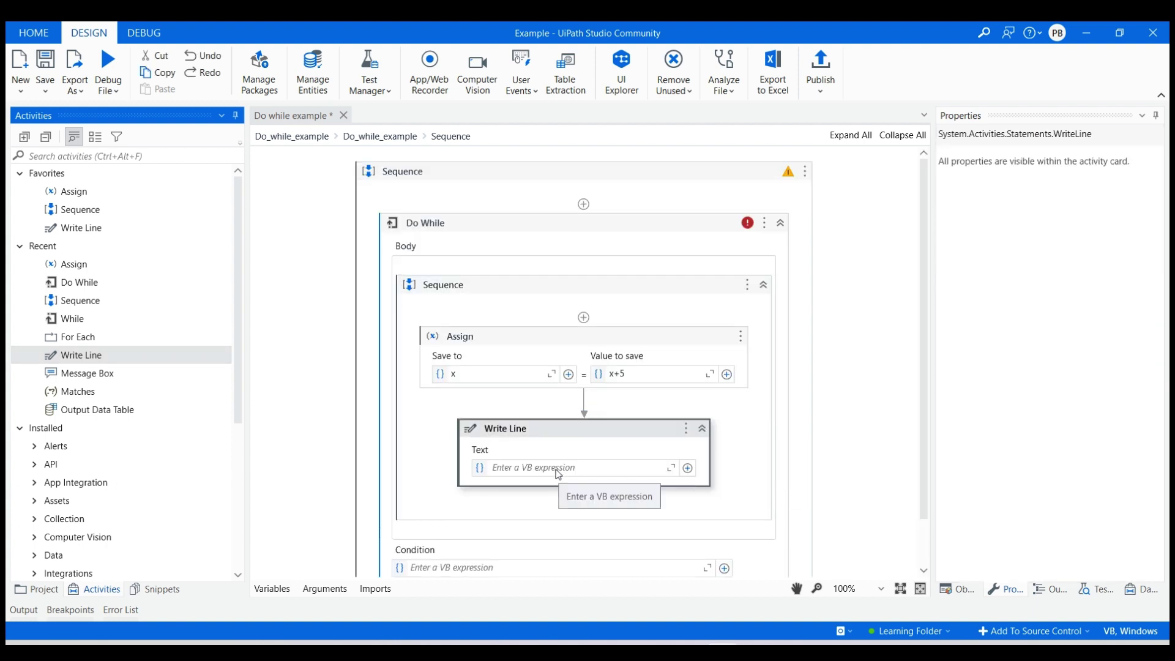
{"action": "left_click", "coordinate": [553, 467]}
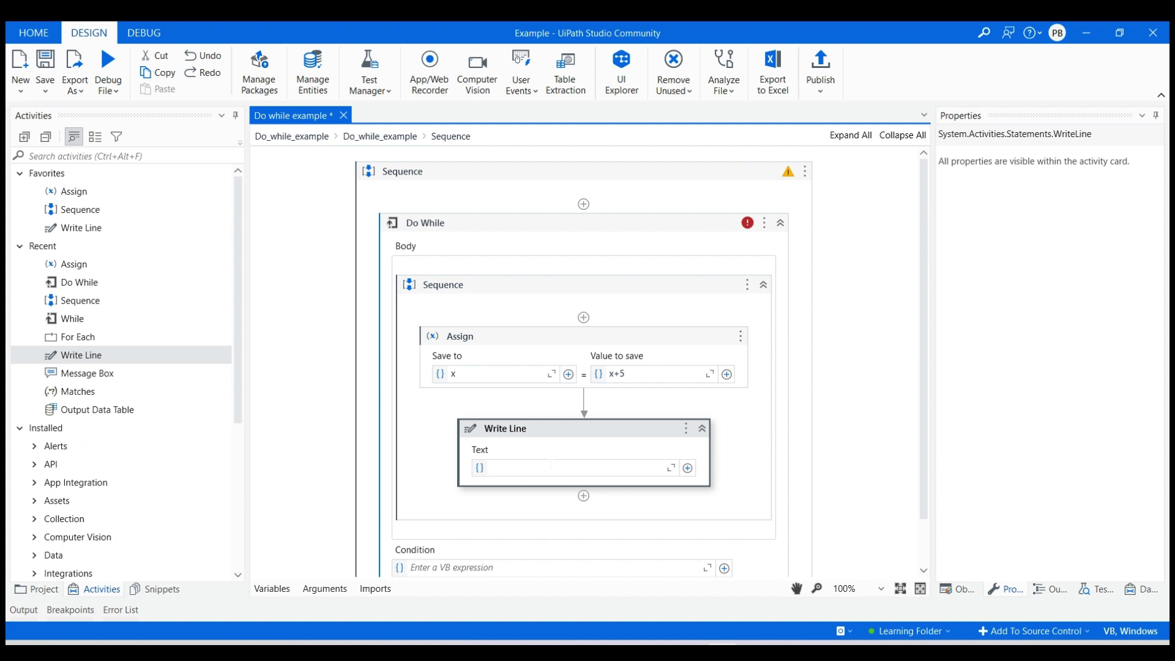
{"action": "type", "text": "x"}
{"action": "type", "text": ".tos"}
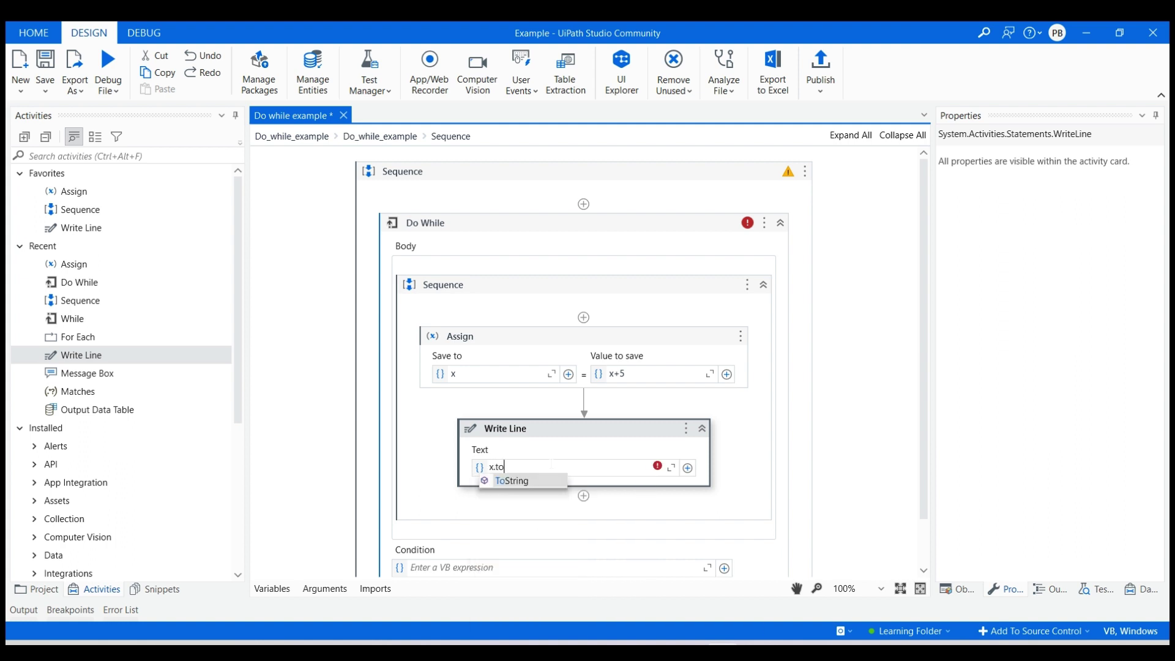
{"action": "key", "text": "Tab"}
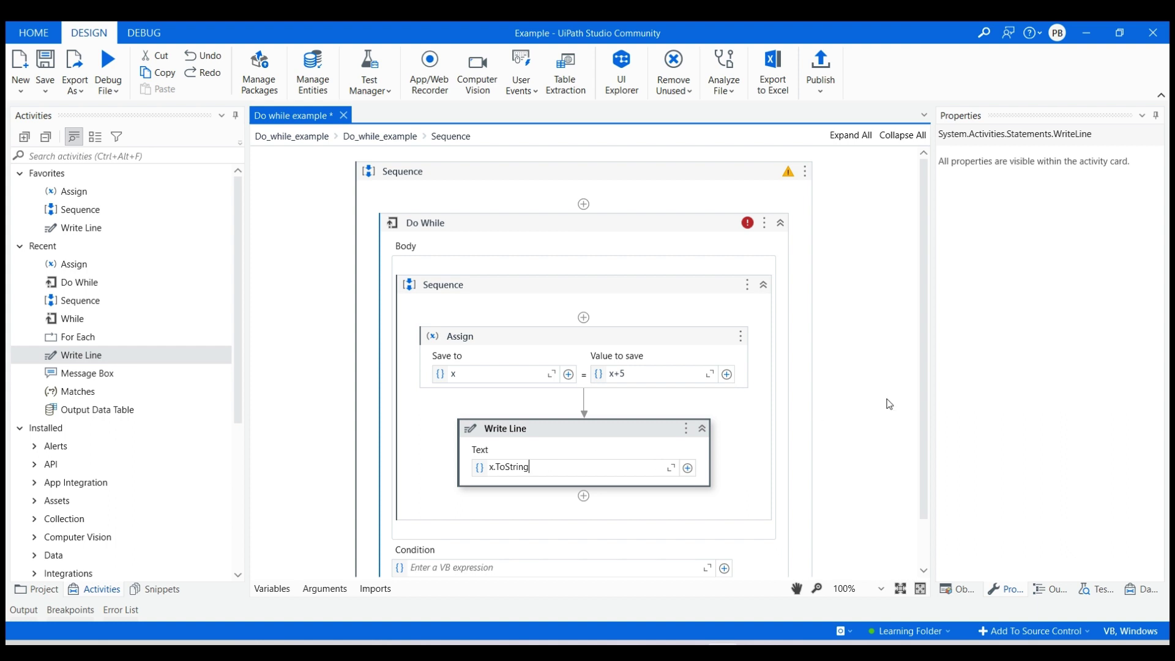
{"action": "left_click_drag", "start_coordinate": [923, 432], "coordinate": [925, 469]}
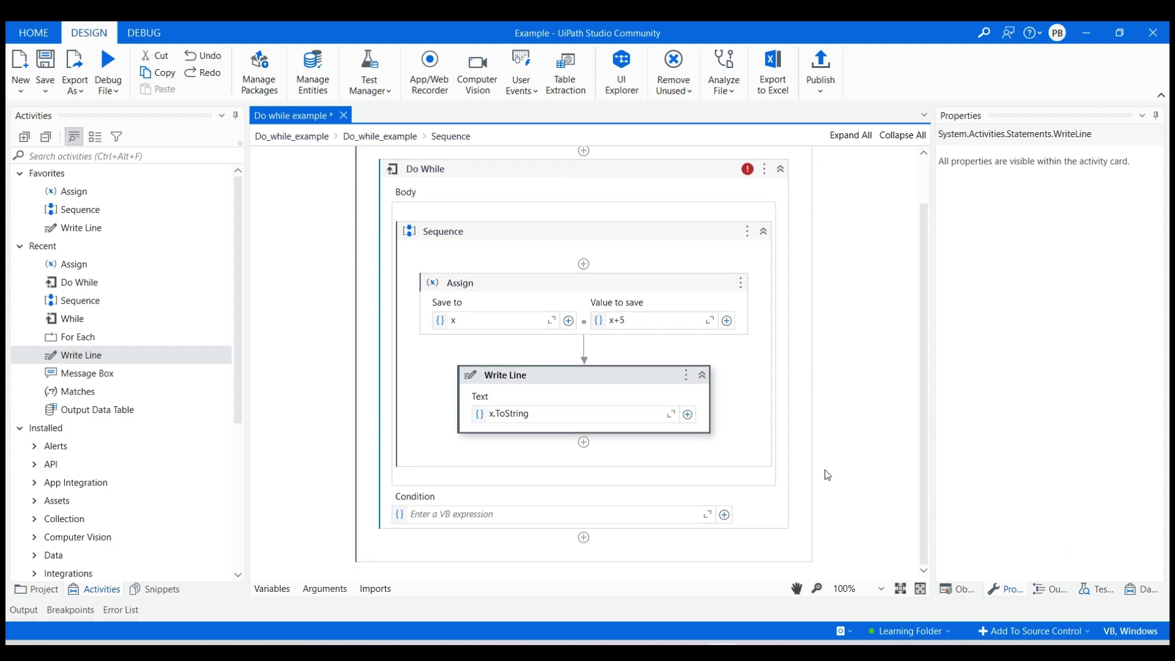
Enter x<20 as the Do While condition and save with Ctrl+S
{"action": "left_click", "coordinate": [516, 515]}
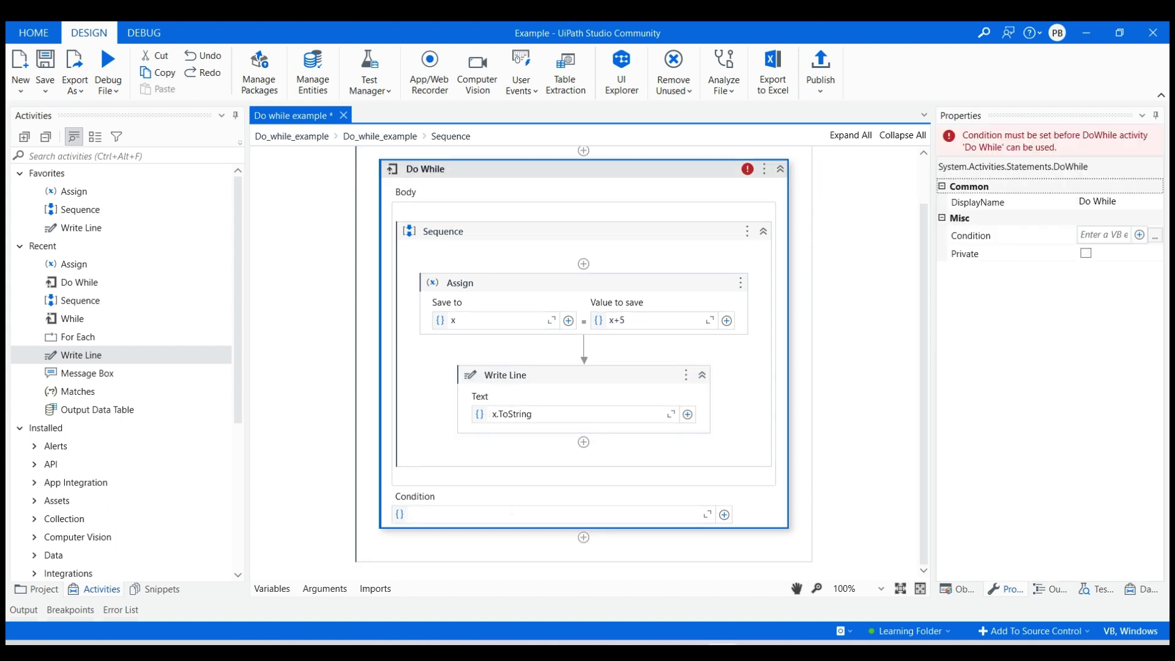
{"action": "type", "text": "x<"}
{"action": "type", "text": "2"}
{"action": "type", "text": "0"}
{"action": "key", "text": "ctrl+s"}
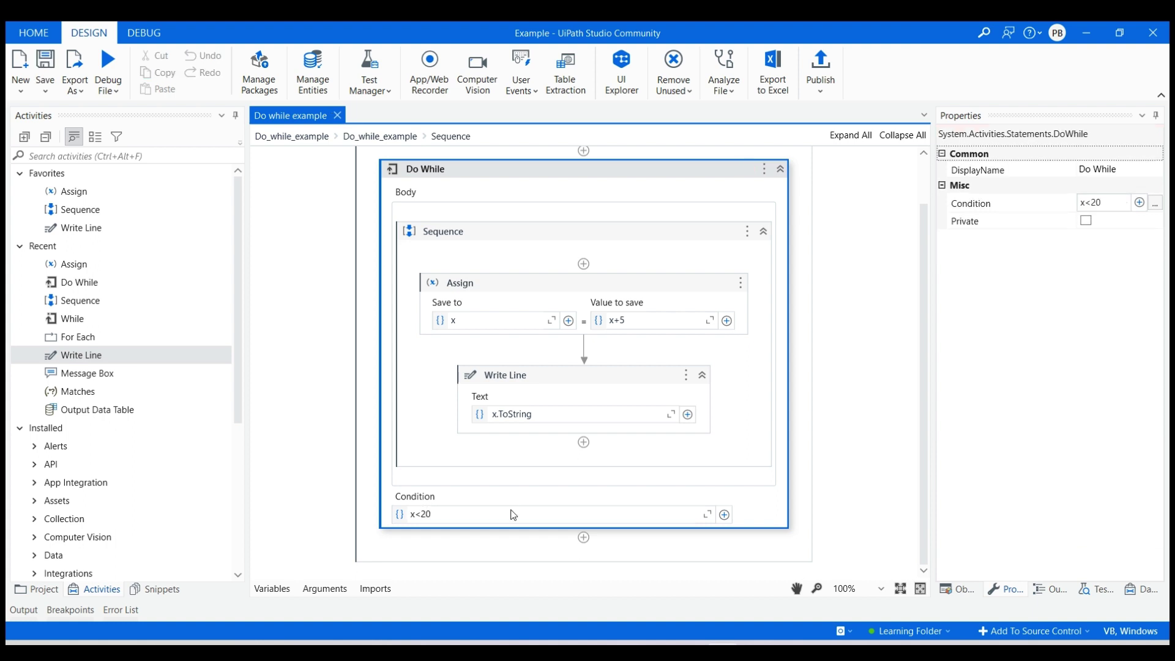
Compile and execute the current workflow with Debug File > Run File
{"action": "left_click", "coordinate": [108, 88]}
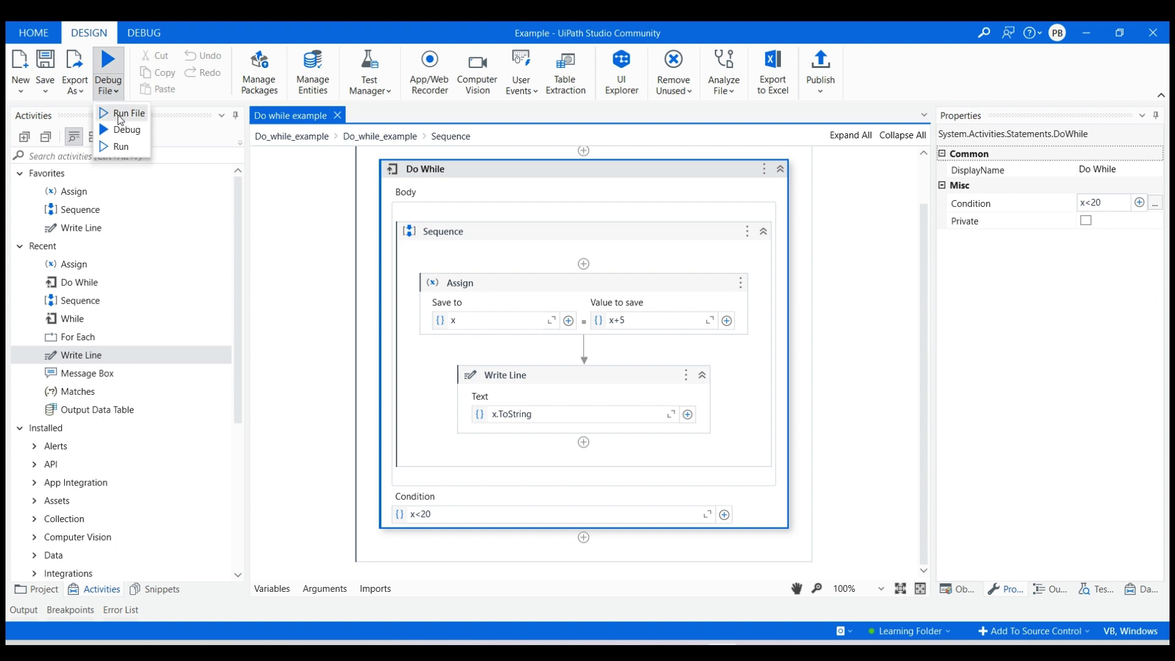
{"action": "left_click", "coordinate": [119, 115]}
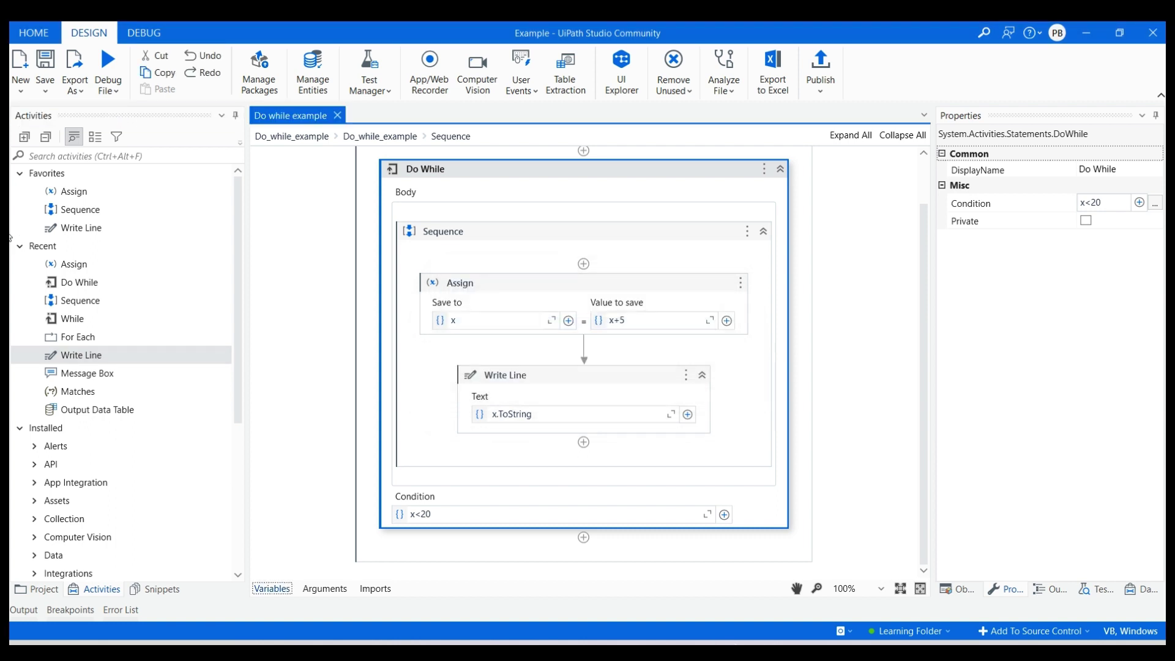
{"action": "left_click", "coordinate": [28, 616]}
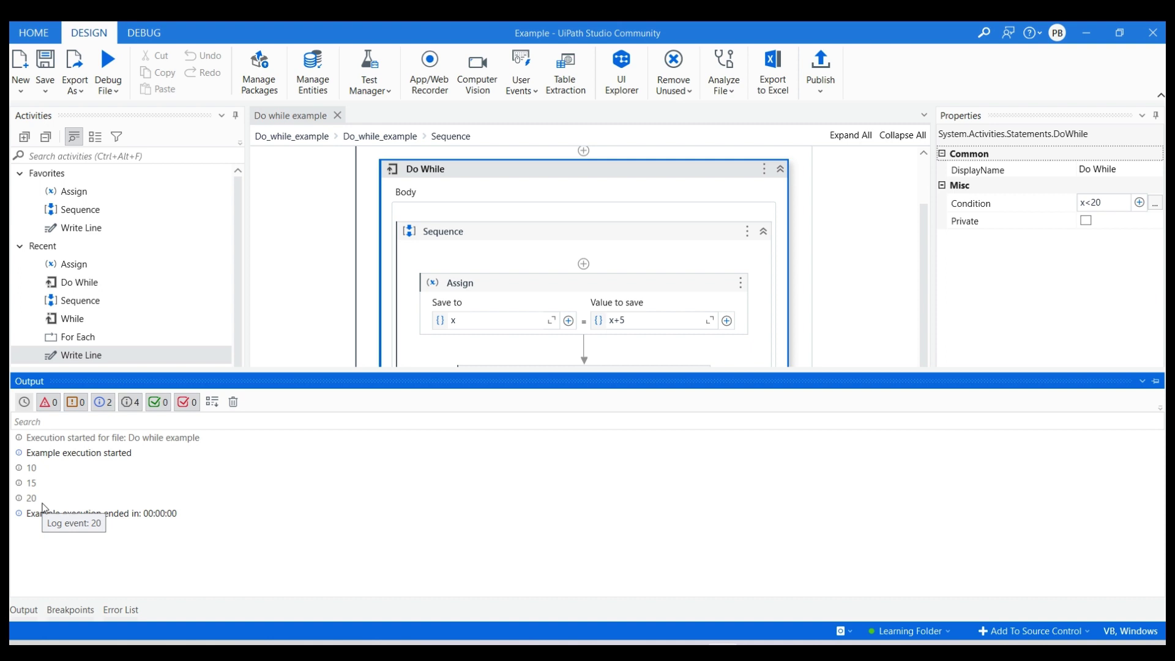
{"action": "left_click", "coordinate": [31, 612]}
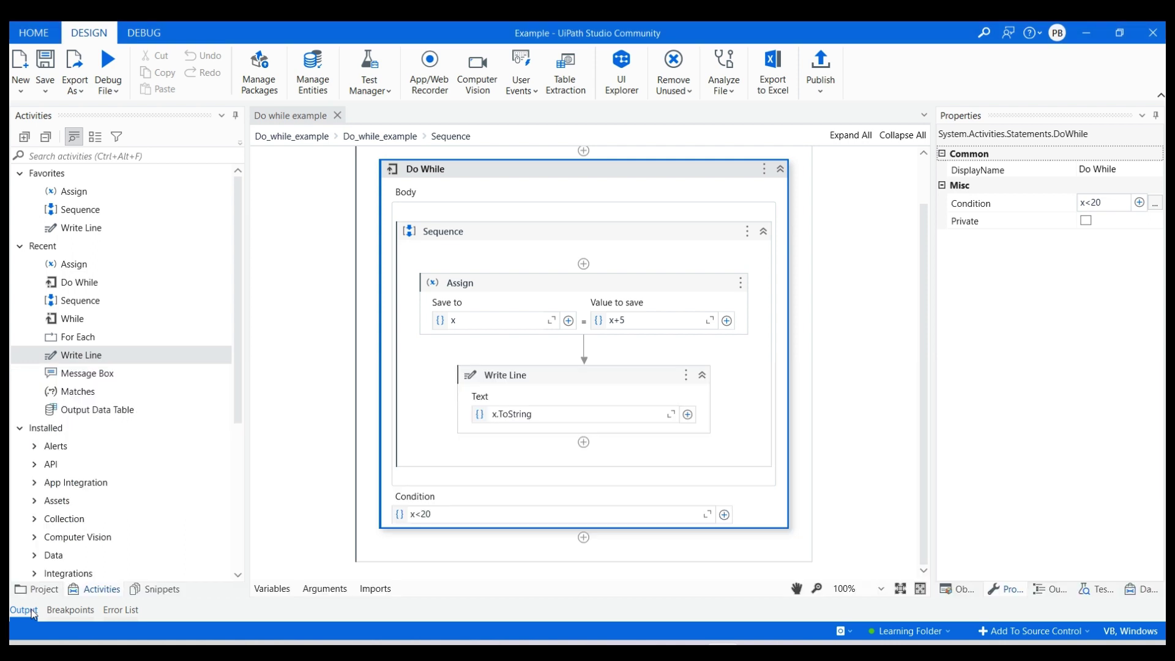